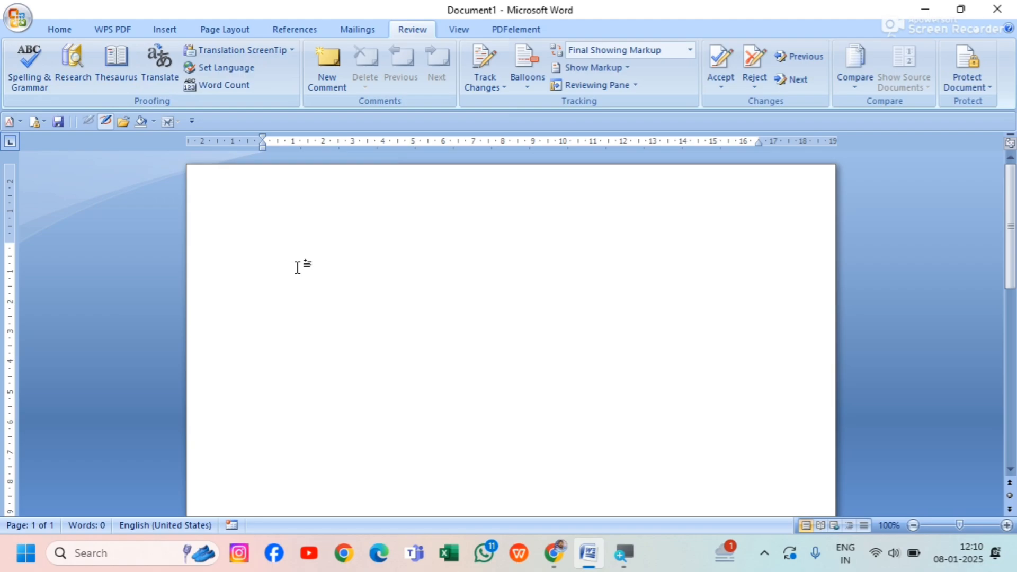
- Fill the blank document with sample paragraphs using =rand()
type("=ran")
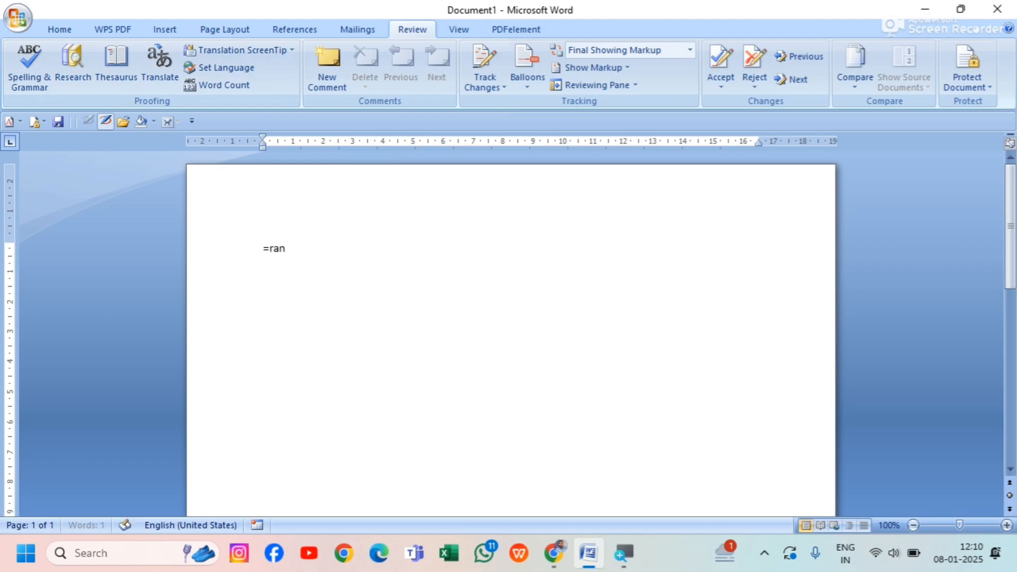
type("d()")
key("Return")
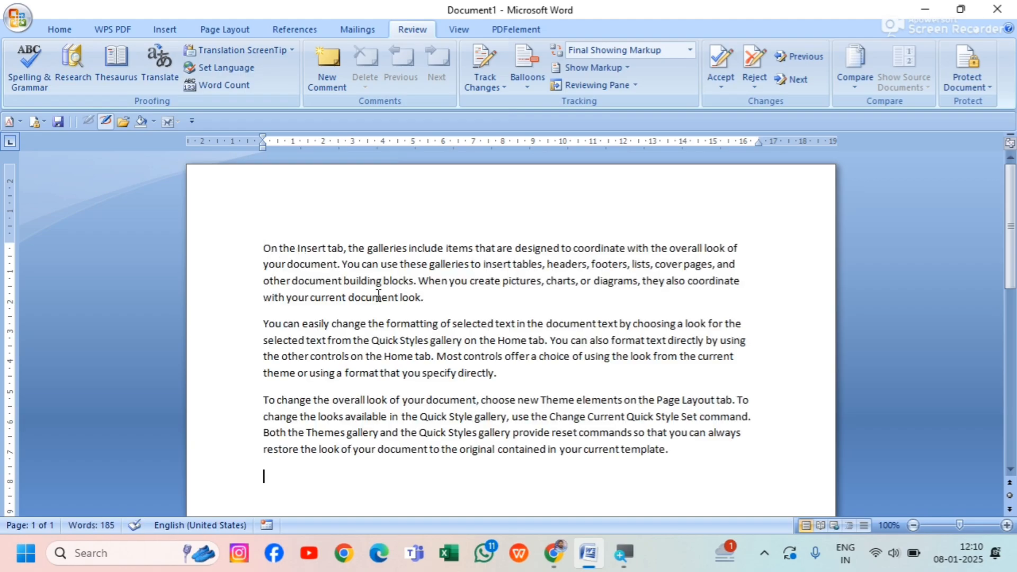
- Enlarge the text of all three paragraphs to size 16 and justify it
left_click_drag(676, 452, 240, 230)
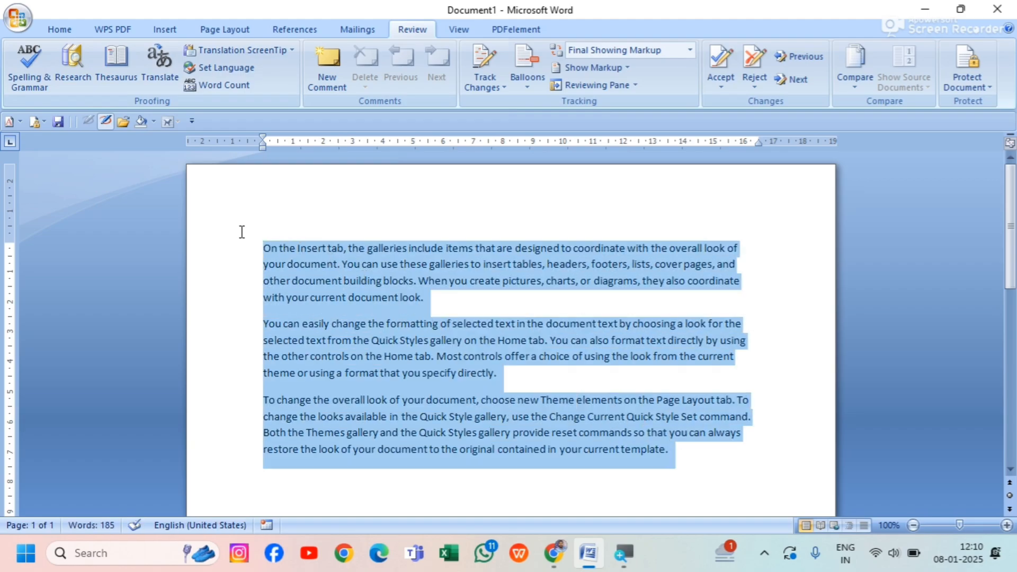
left_click(64, 30)
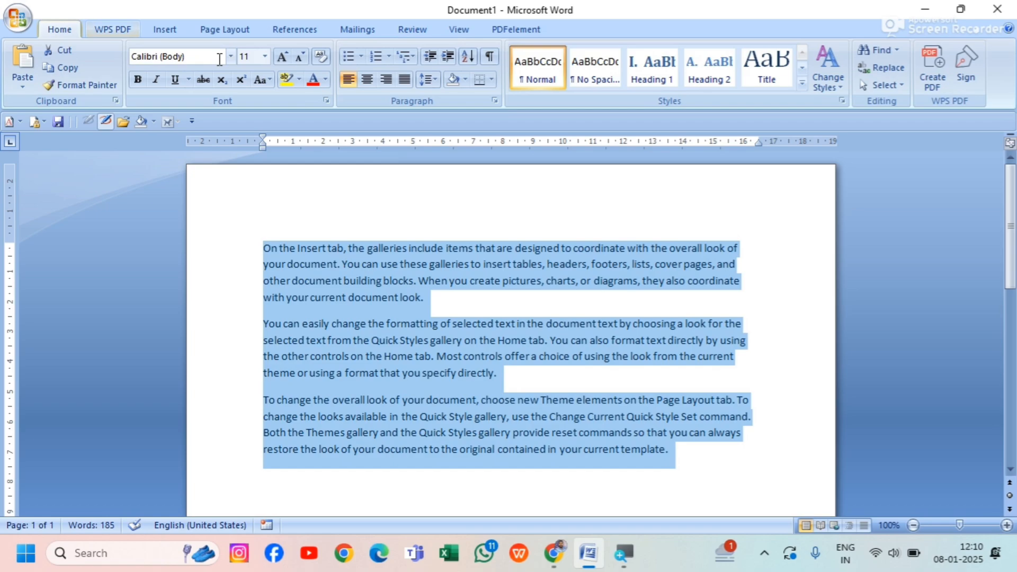
left_click(282, 56)
left_click(283, 56)
left_click(282, 56)
left_click(404, 79)
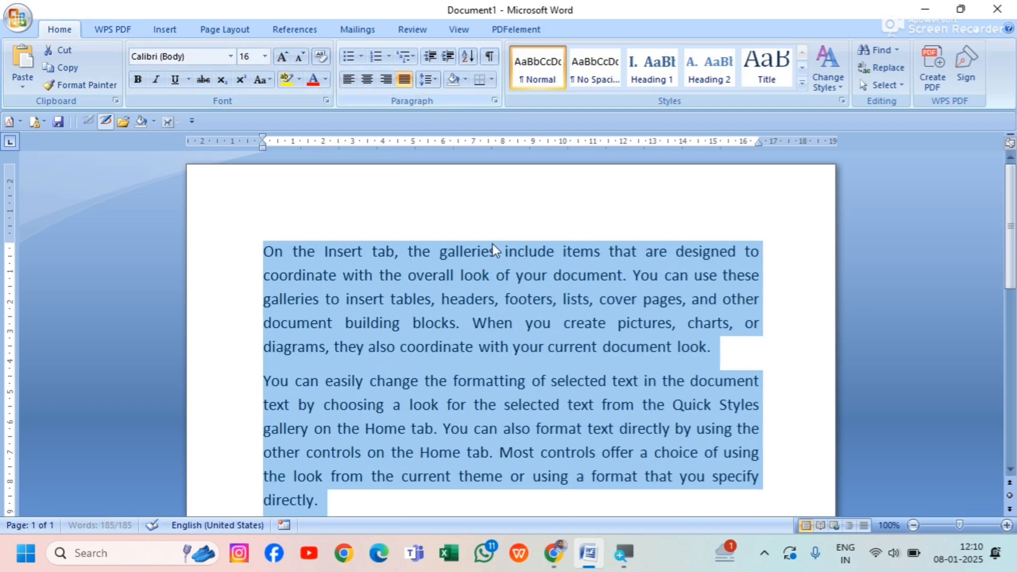
left_click(490, 275)
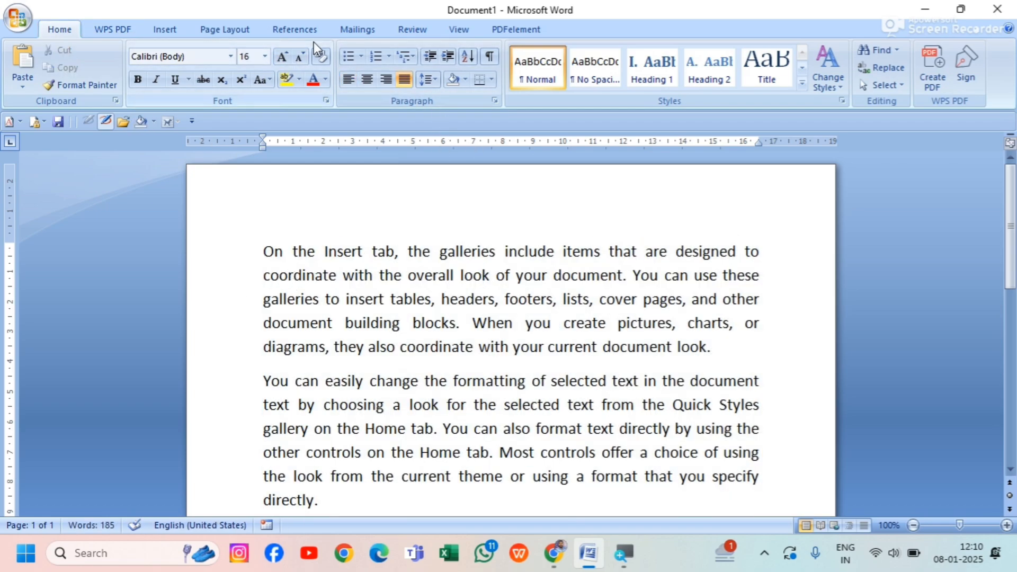
- Delete one letter from each of four words in the first two paragraphs, leaving "insrt", "pags", "inclde" and "fomatting"
left_click(405, 33)
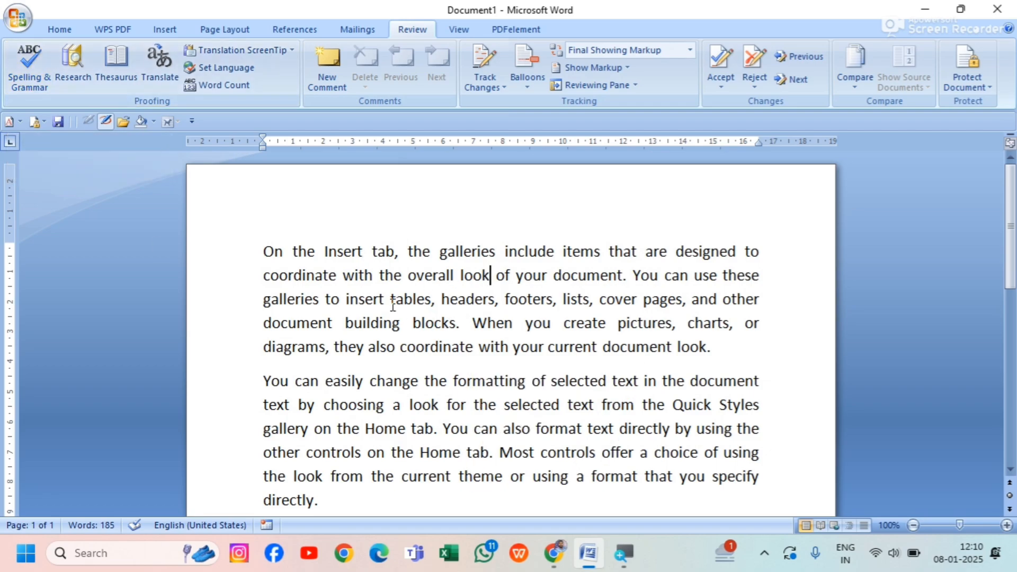
left_click(376, 297)
key("BackSpace")
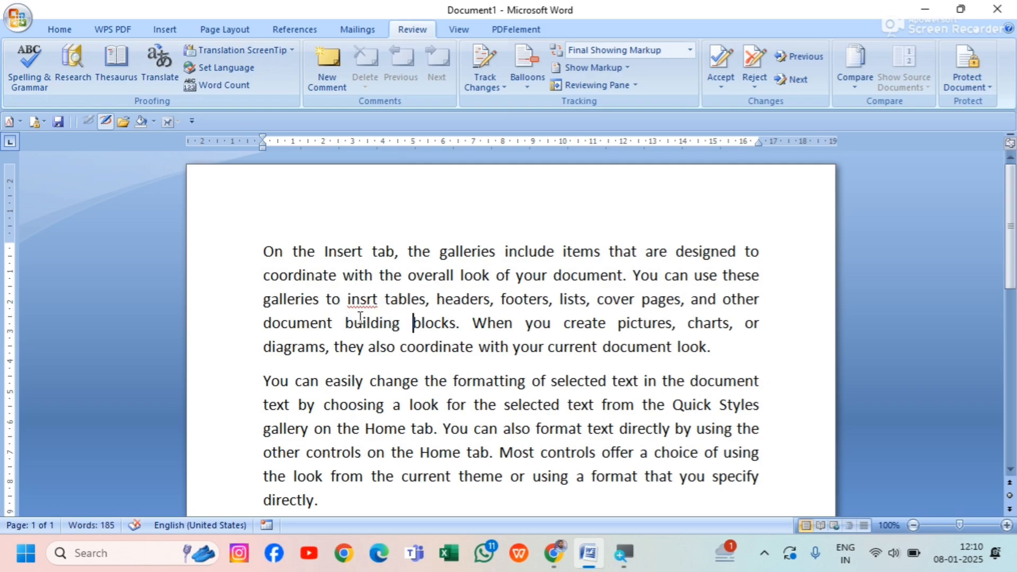
left_click_drag(665, 301, 673, 305)
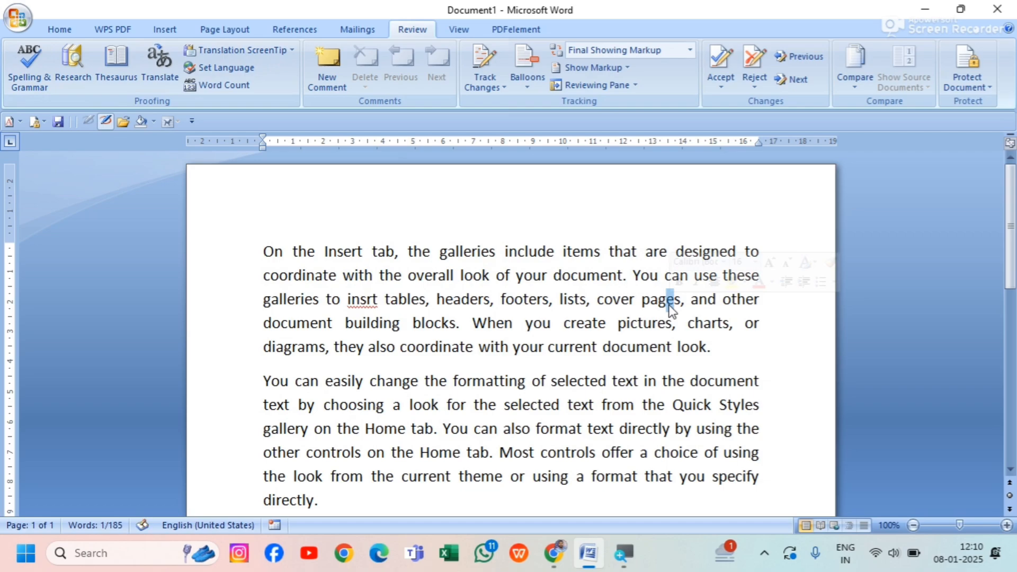
key("BackSpace")
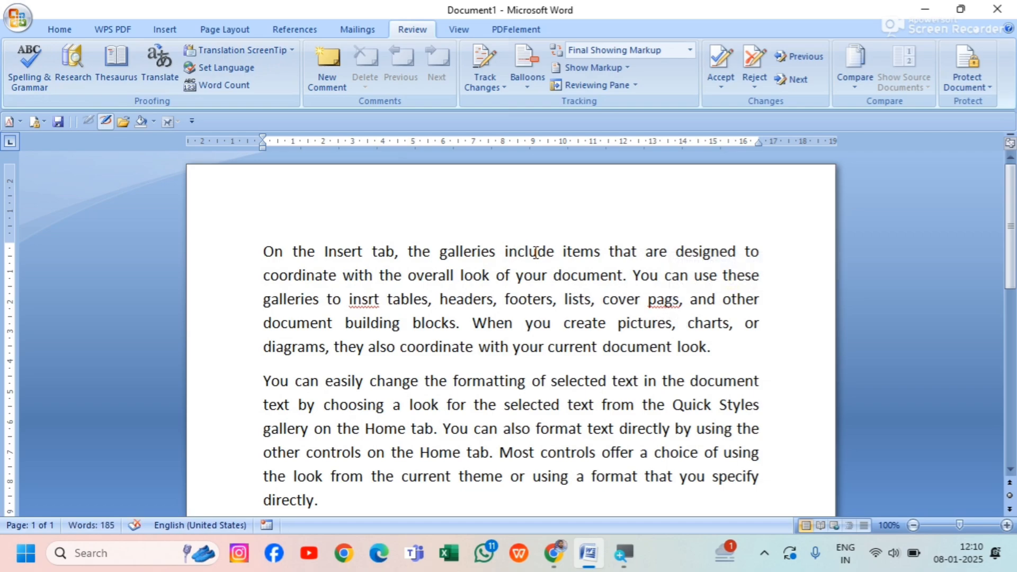
left_click_drag(532, 252, 540, 253)
key("BackSpace")
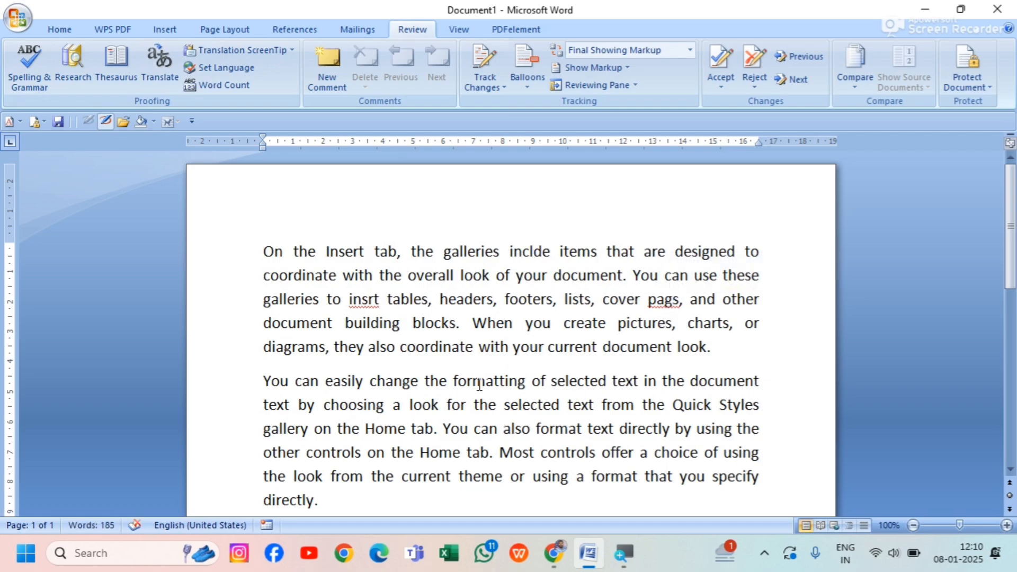
left_click_drag(470, 382, 476, 382)
key("BackSpace")
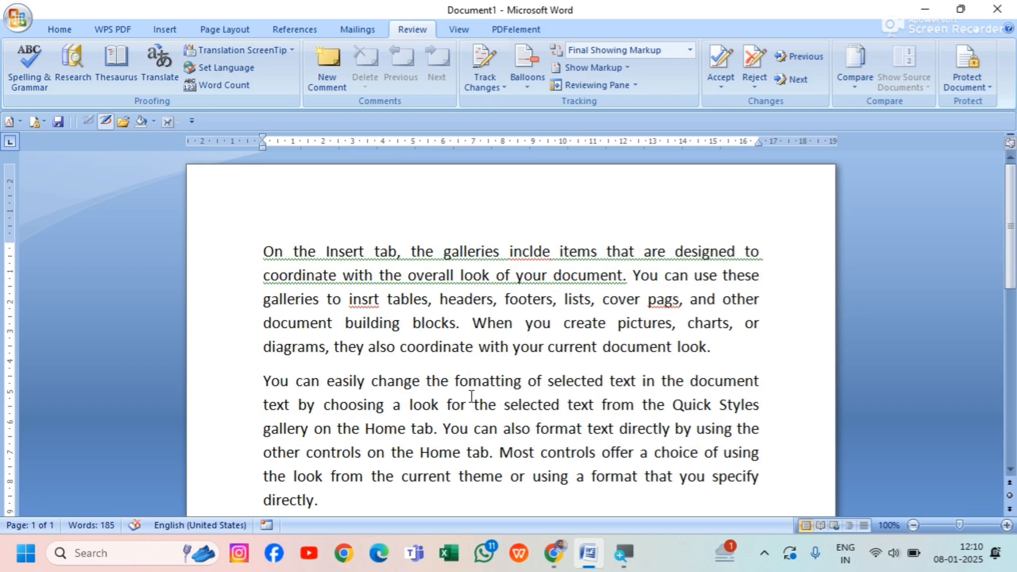
left_click(481, 422)
- Start the spelling and grammar check, apply AutoCorrect to "inclde", accept the unknown word and move on to the next sentence
left_click(37, 68)
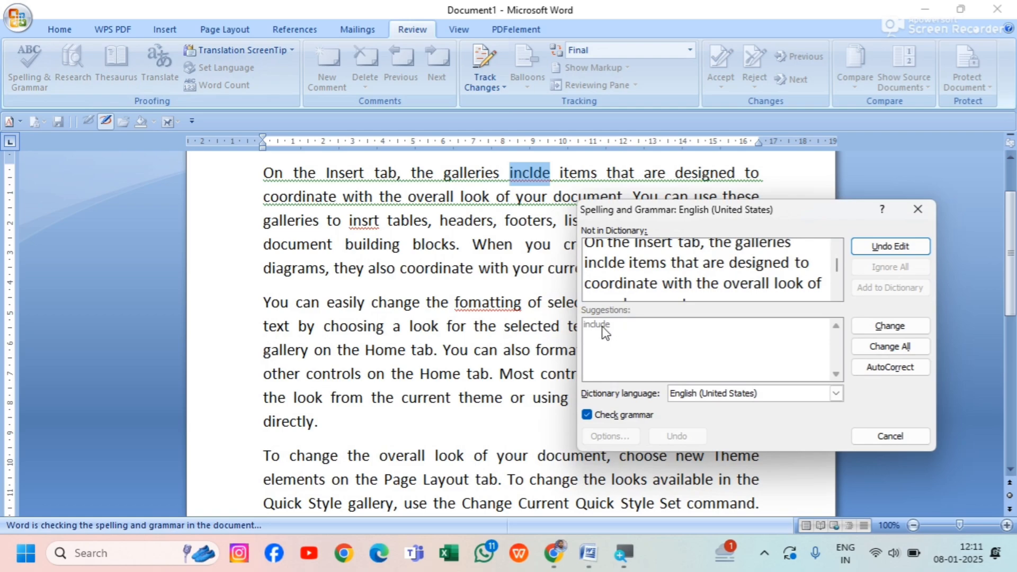
left_click(883, 371)
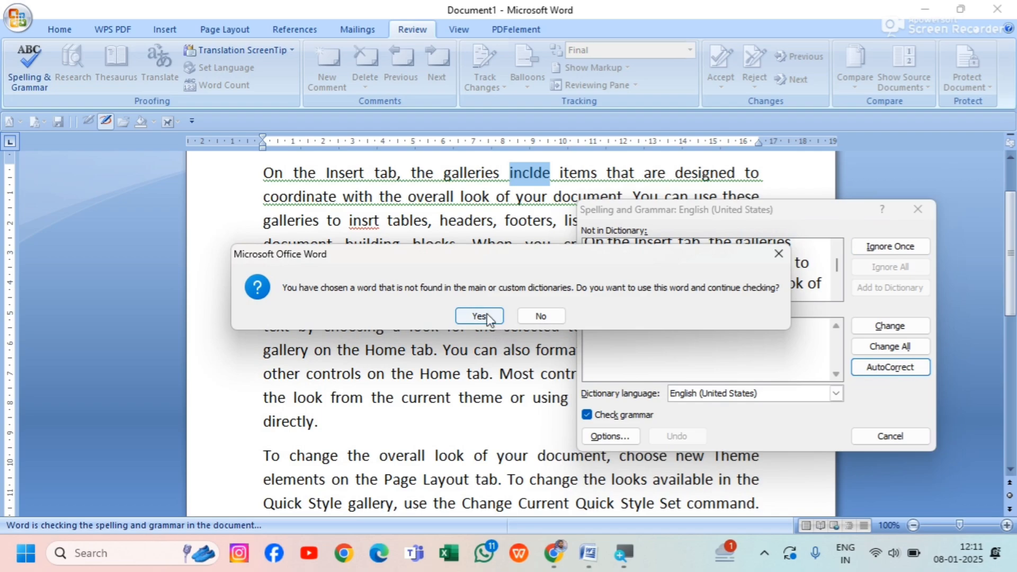
left_click(479, 317)
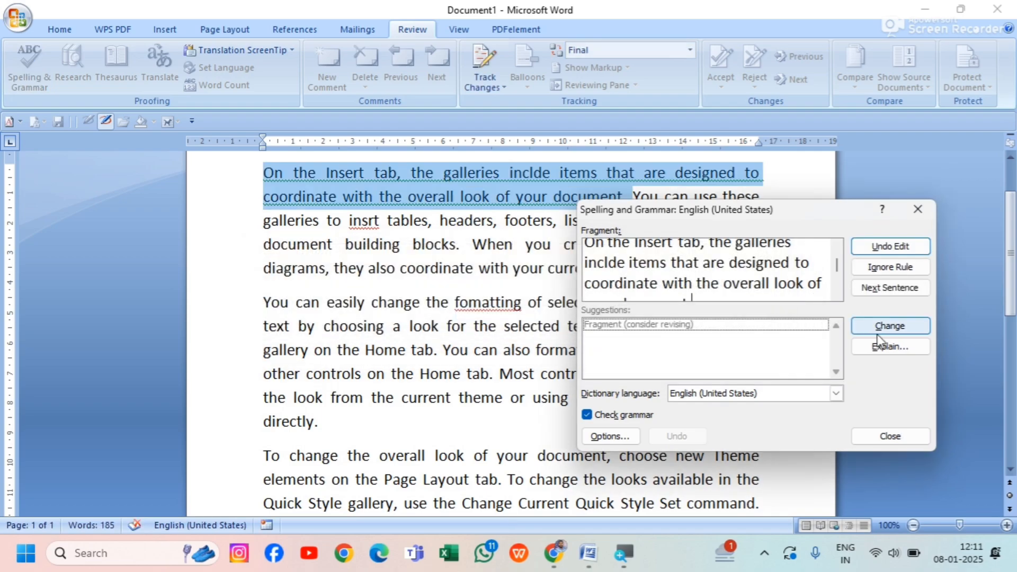
left_click(886, 290)
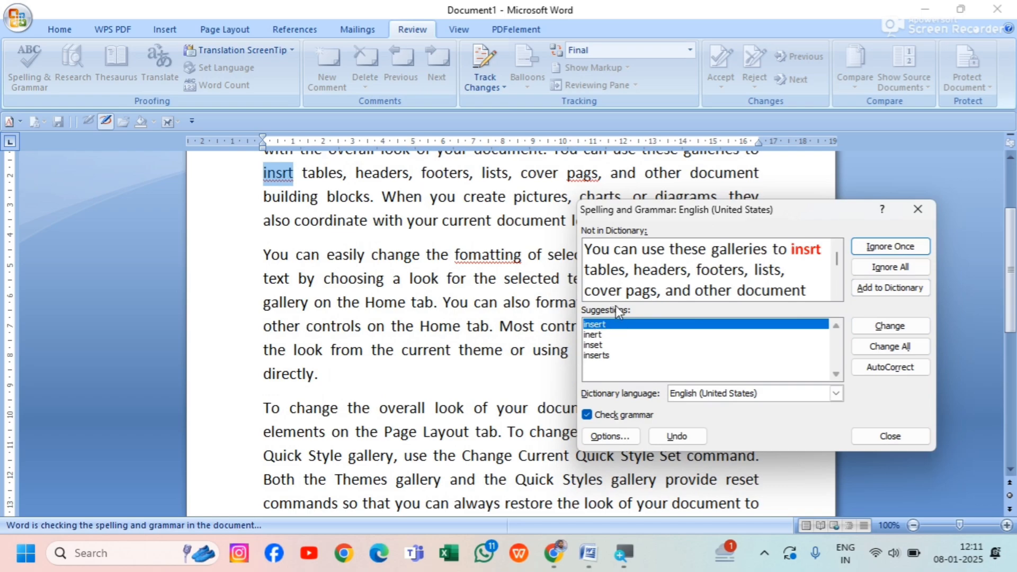
- Try to AutoCorrect "insrt" with the suggestion "insert", and add the word "insertinsertt" to the dictionary
left_click(599, 325)
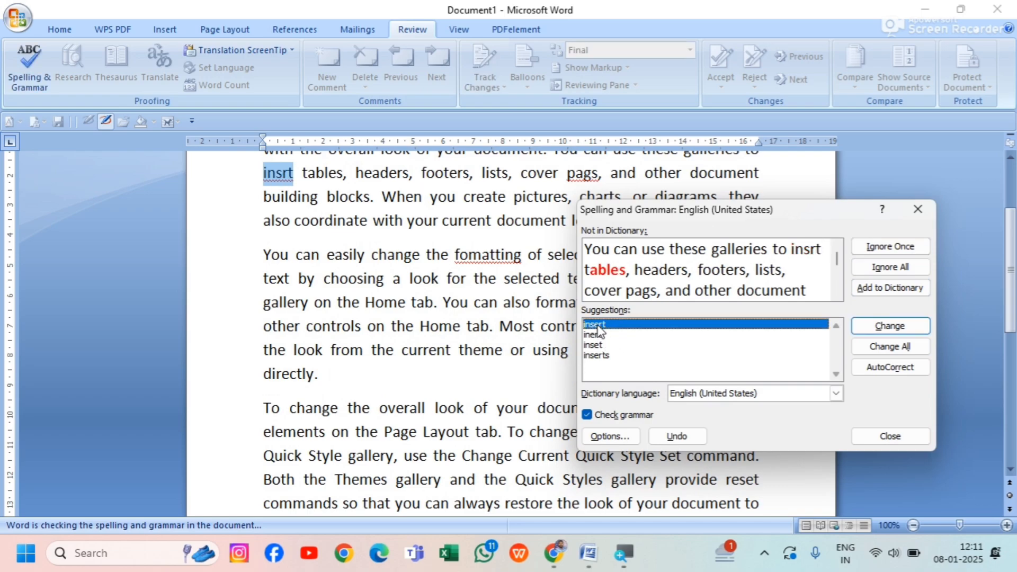
left_click(894, 369)
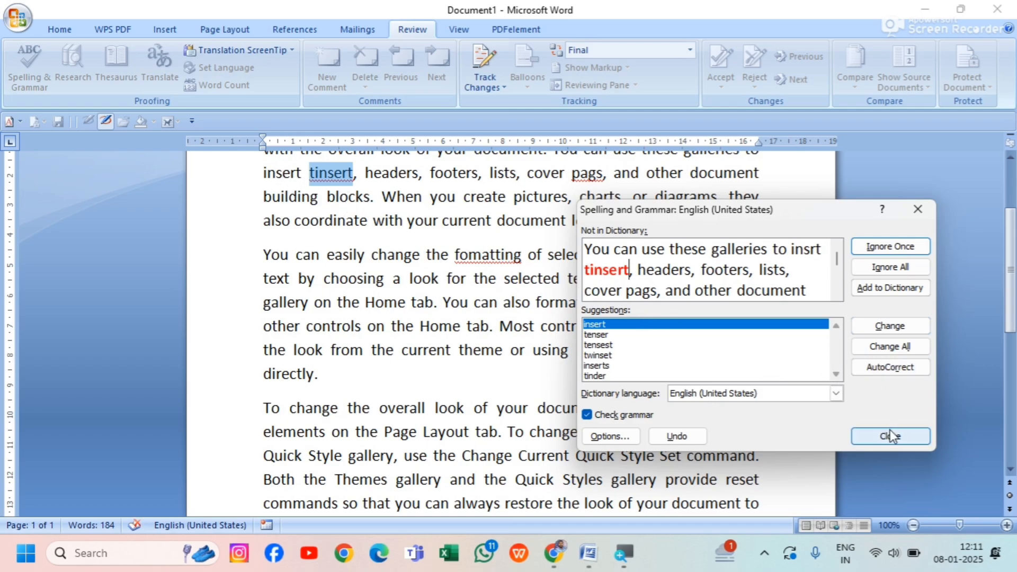
left_click(886, 367)
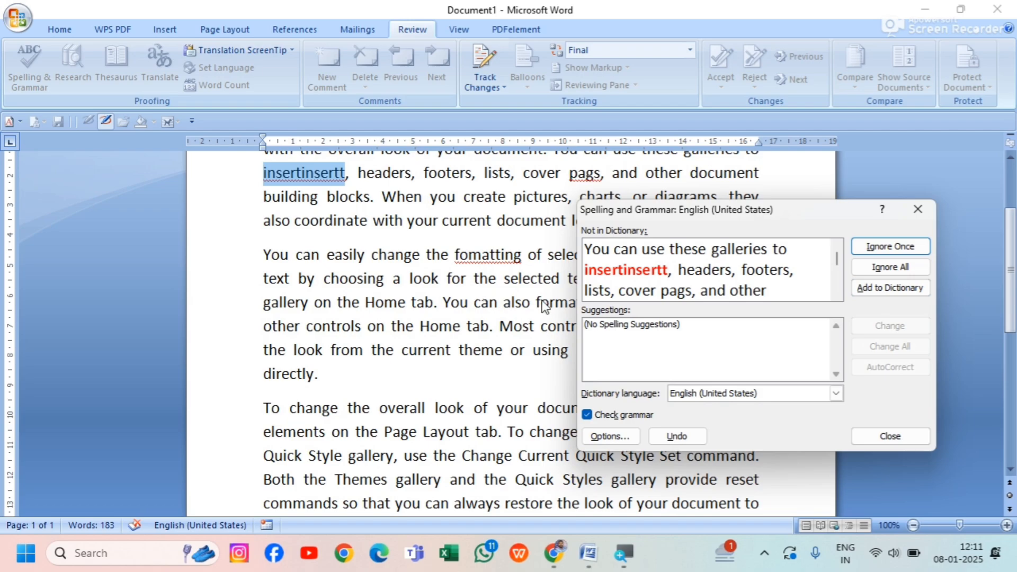
left_click(877, 289)
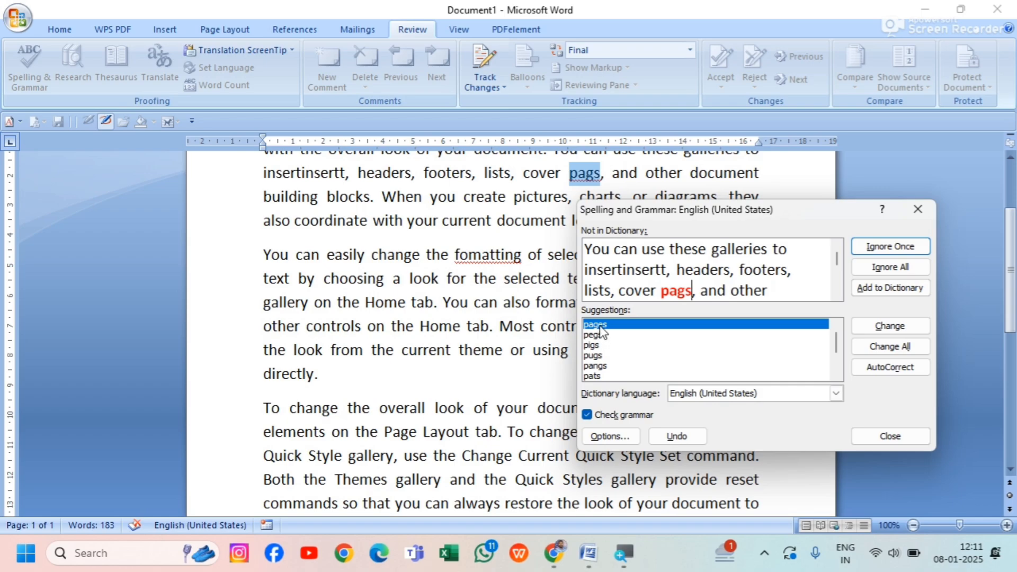
- AutoCorrect "pags" to "pages" and "fomatting" to "formatting", and finish the spelling check
left_click(890, 368)
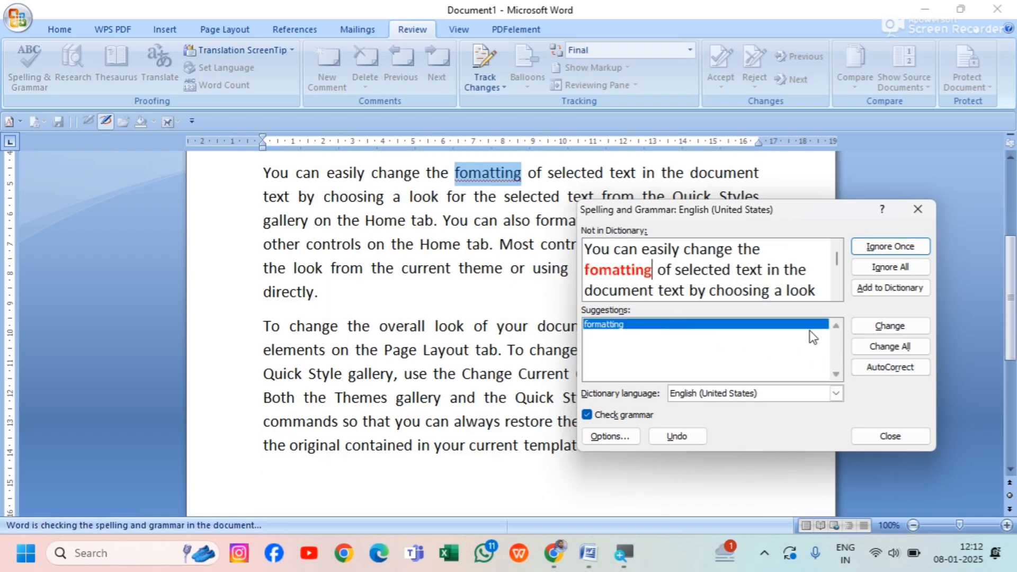
left_click(884, 366)
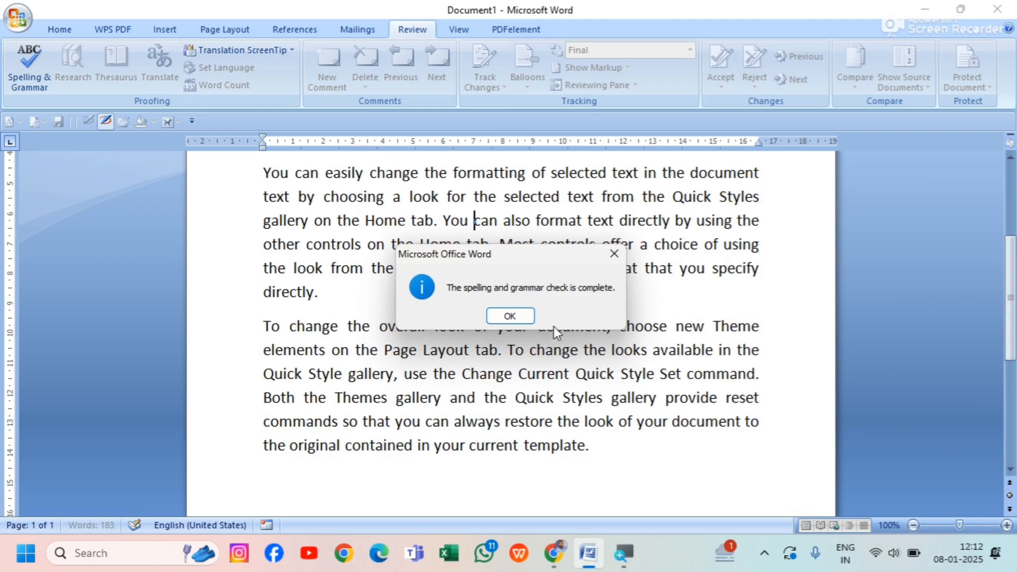
left_click(508, 313)
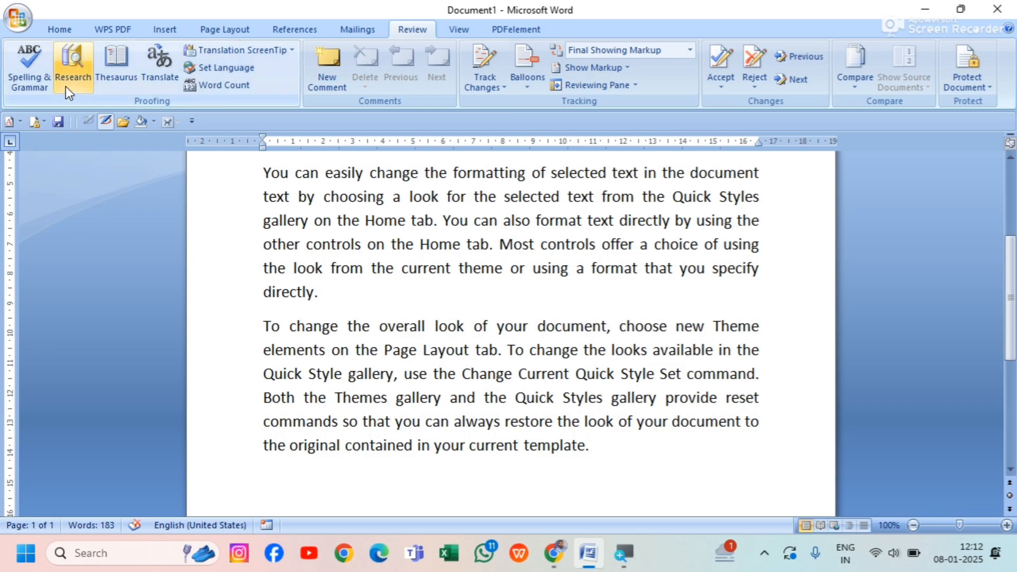
- Look up "computer" in all reference books with the Research tool
scroll(402, 208, "up", 3)
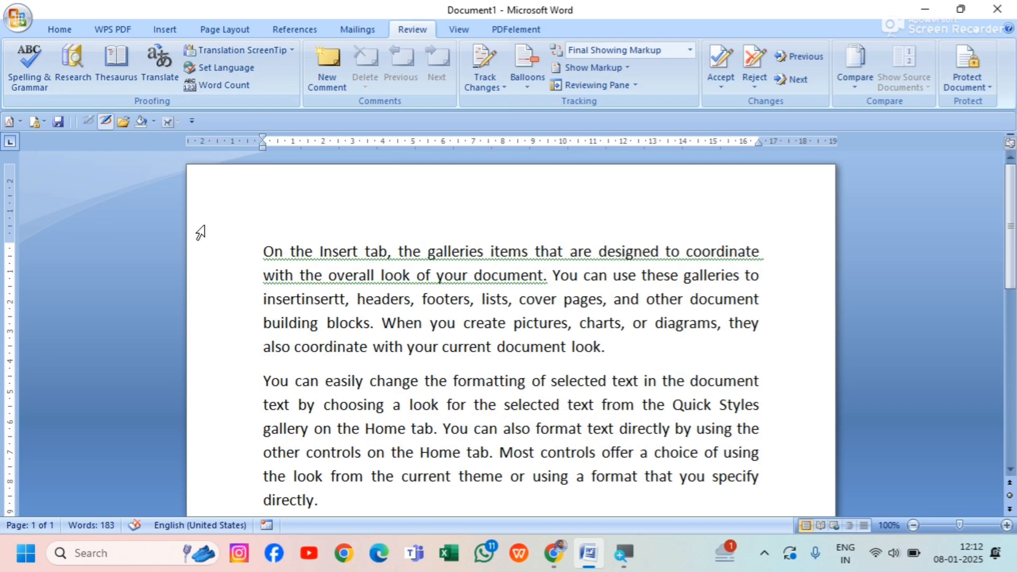
left_click(65, 69)
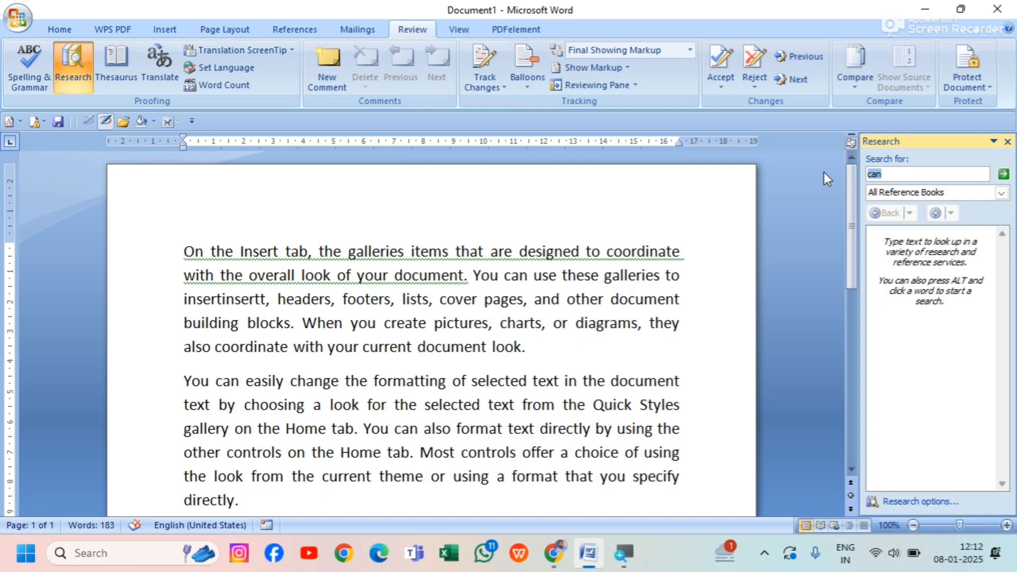
type("computer")
left_click(1004, 175)
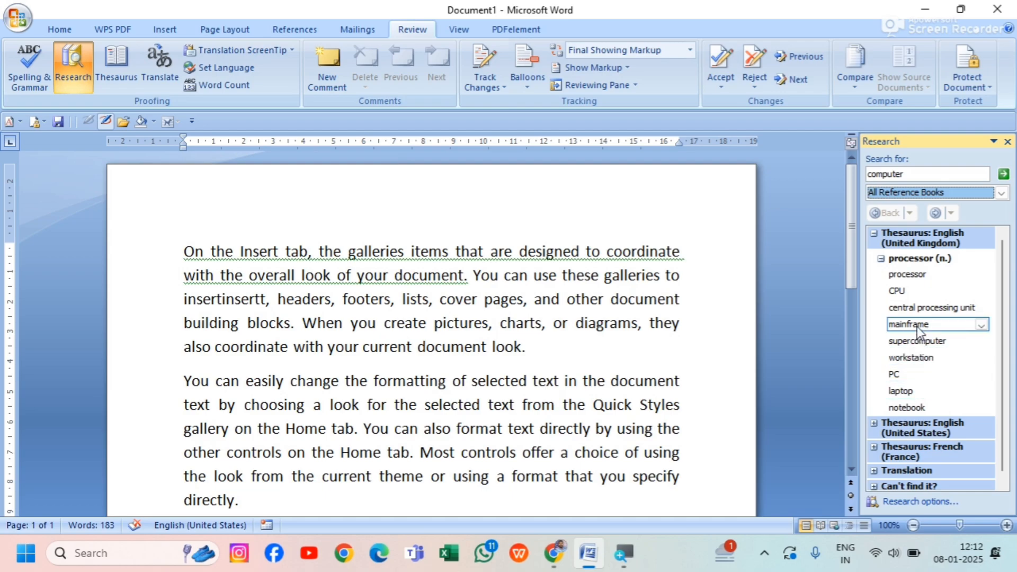
- Insert the synonym "central processing unit" on the empty line after the last paragraph, and close the Research pane
scroll(670, 355, "down", 2)
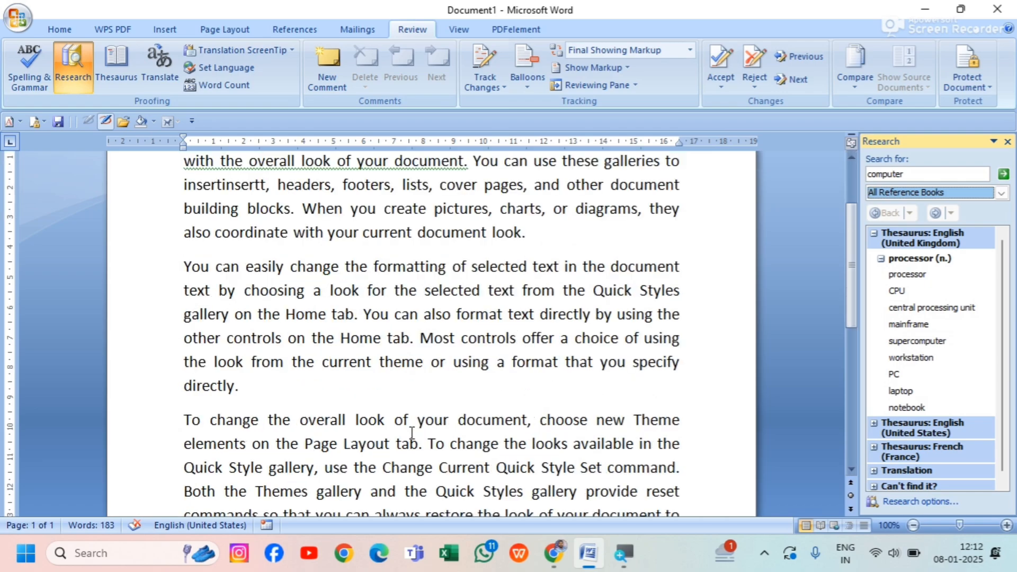
scroll(312, 350, "down", 5)
left_click(311, 245)
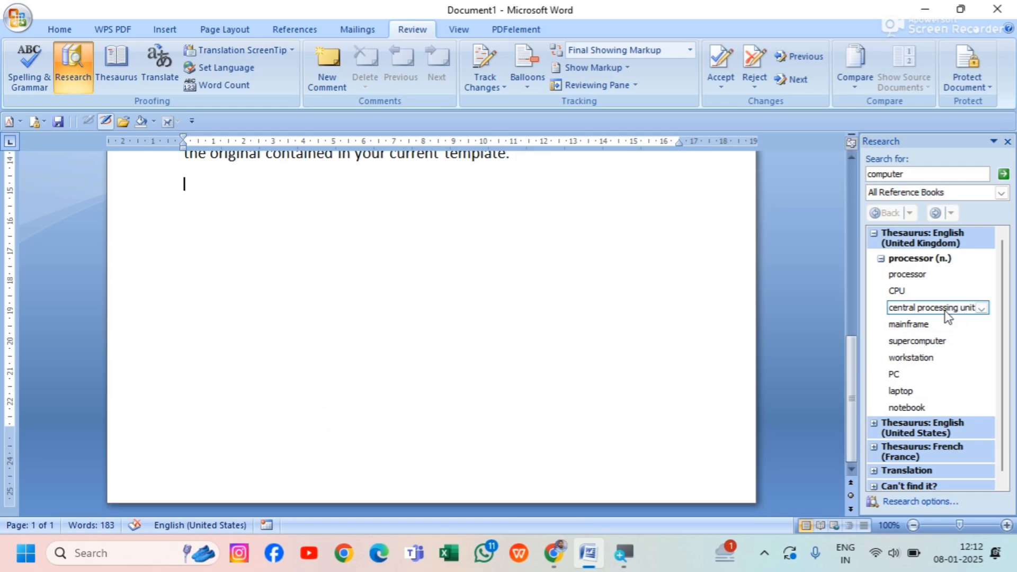
left_click(981, 308)
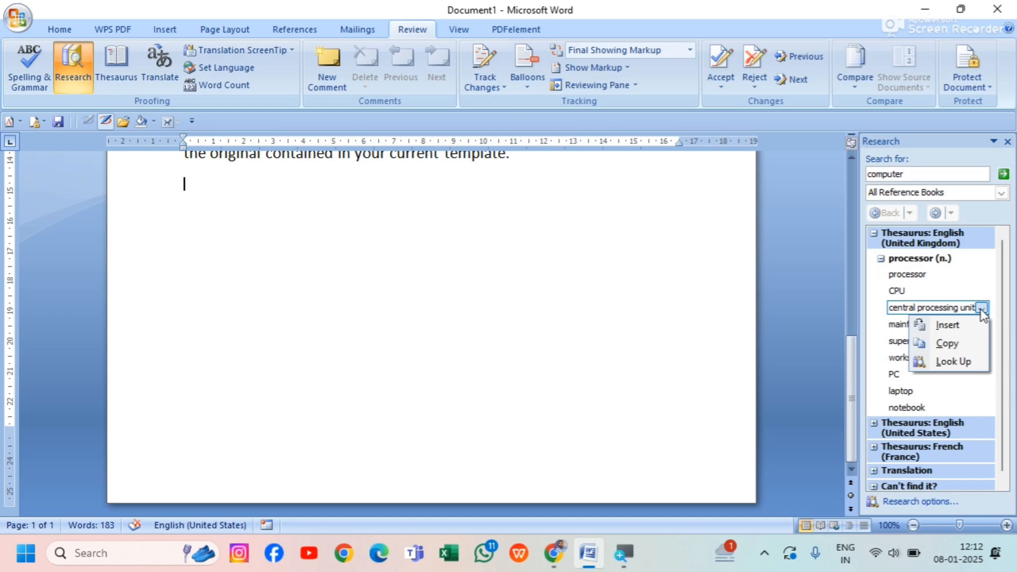
left_click(947, 328)
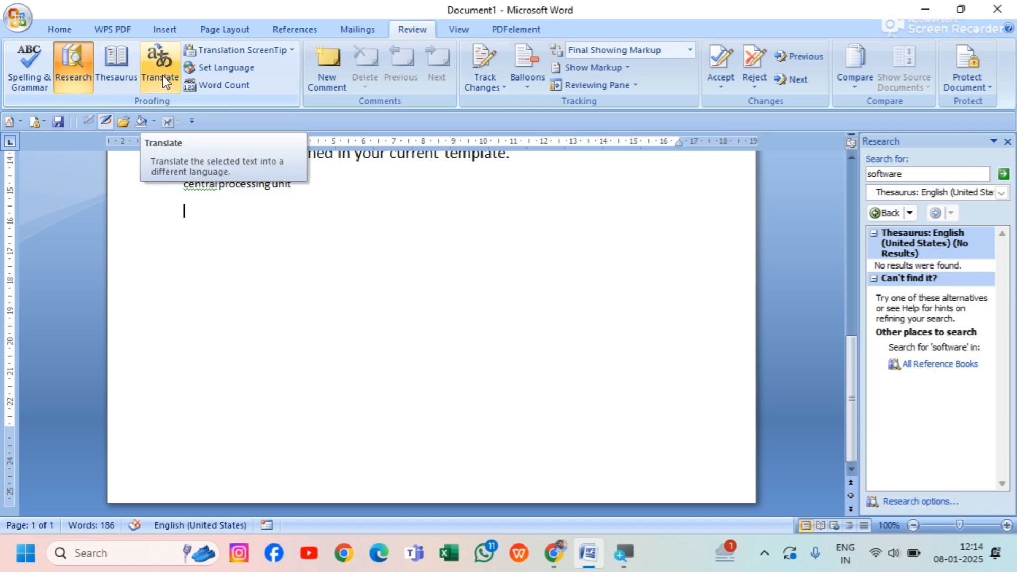
left_click(74, 68)
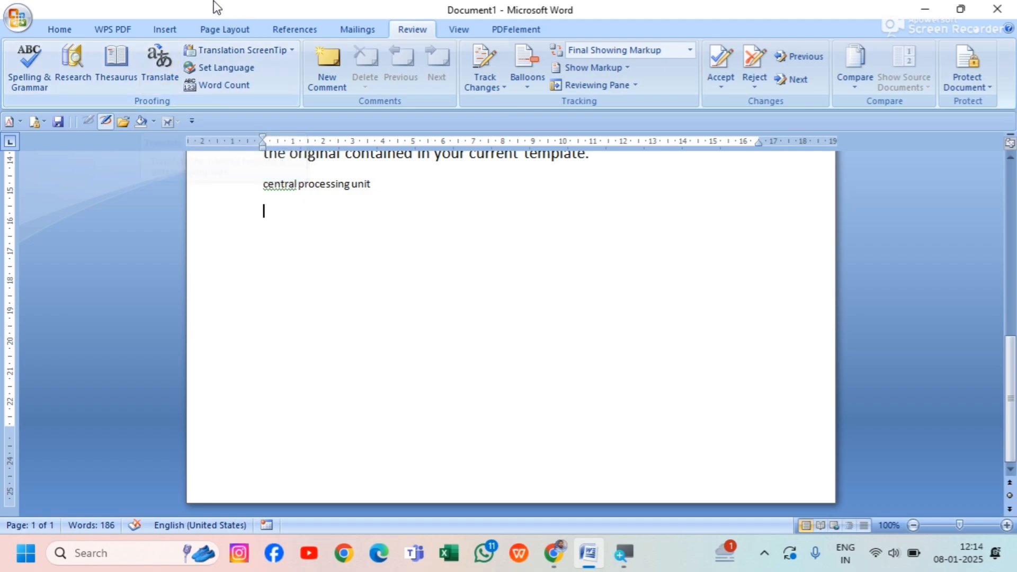
- Translate the document's first word, "On", from English (United States) to Hindi (India)
scroll(280, 201, "up", 8)
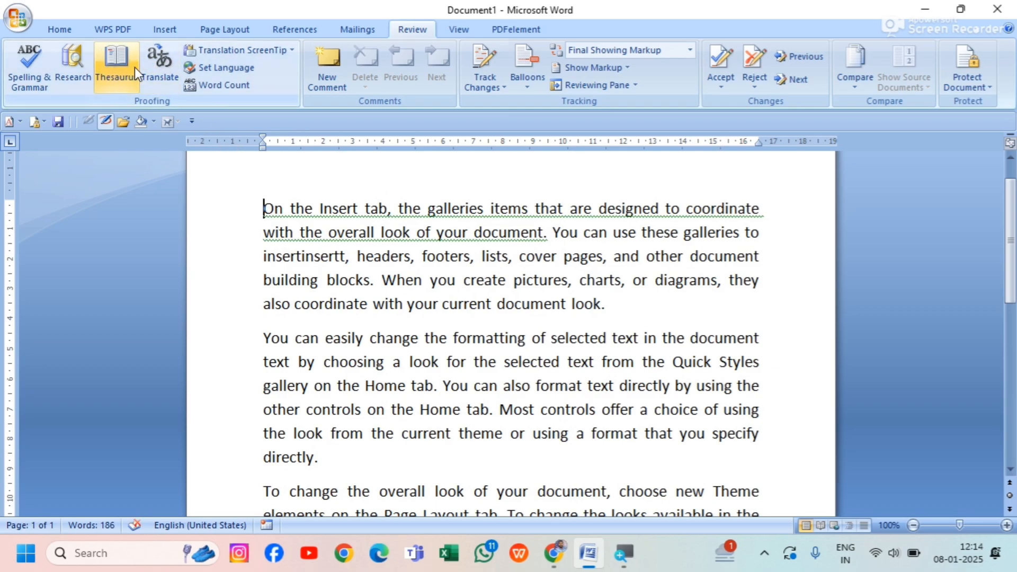
left_click(157, 65)
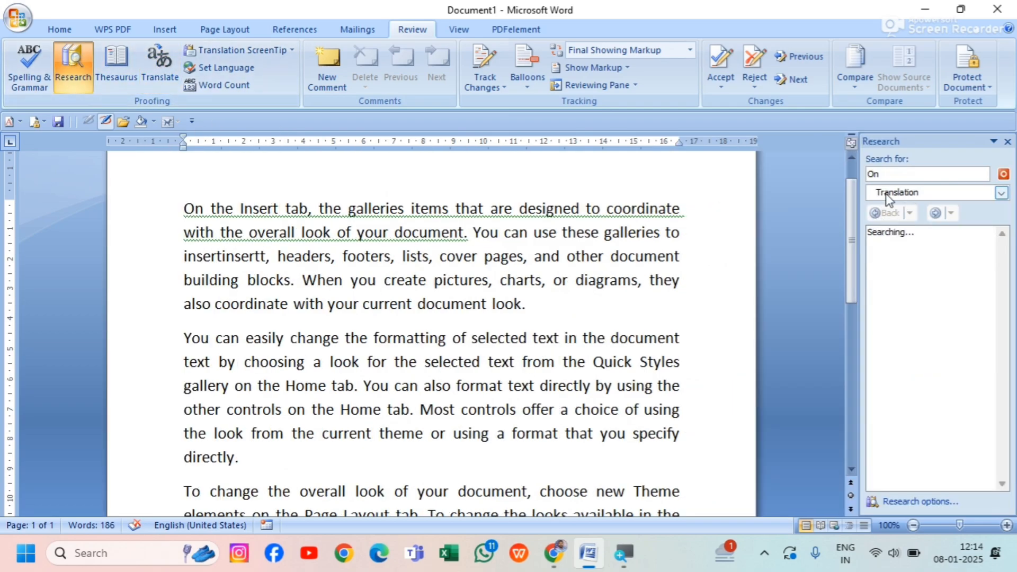
left_click(1002, 195)
left_click(1001, 194)
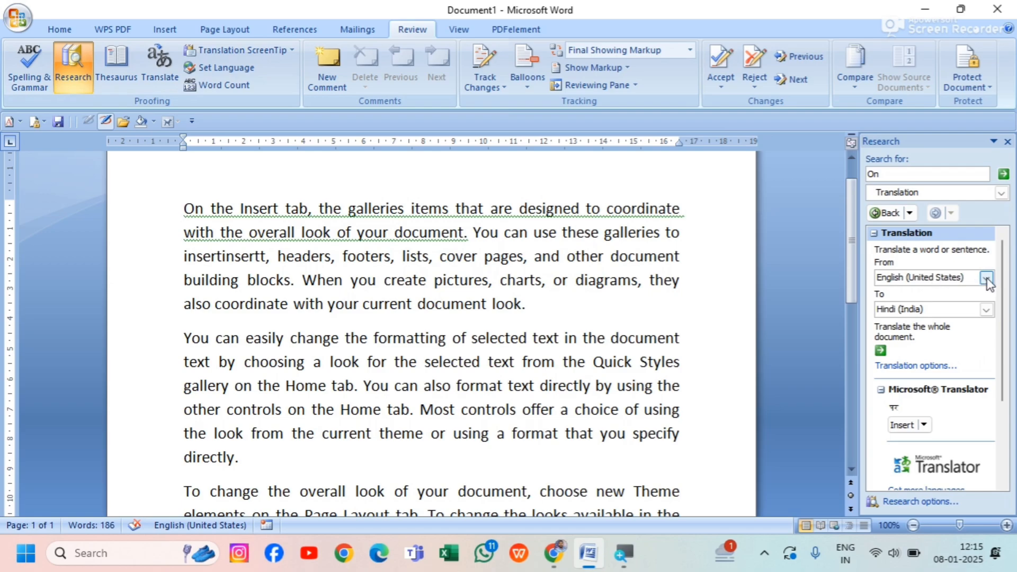
left_click(986, 310)
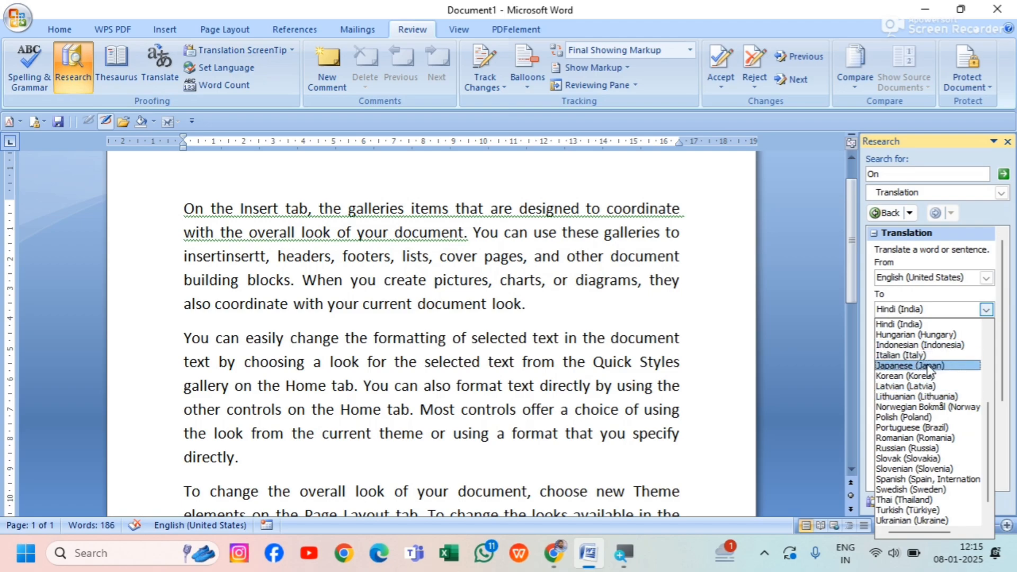
left_click(919, 325)
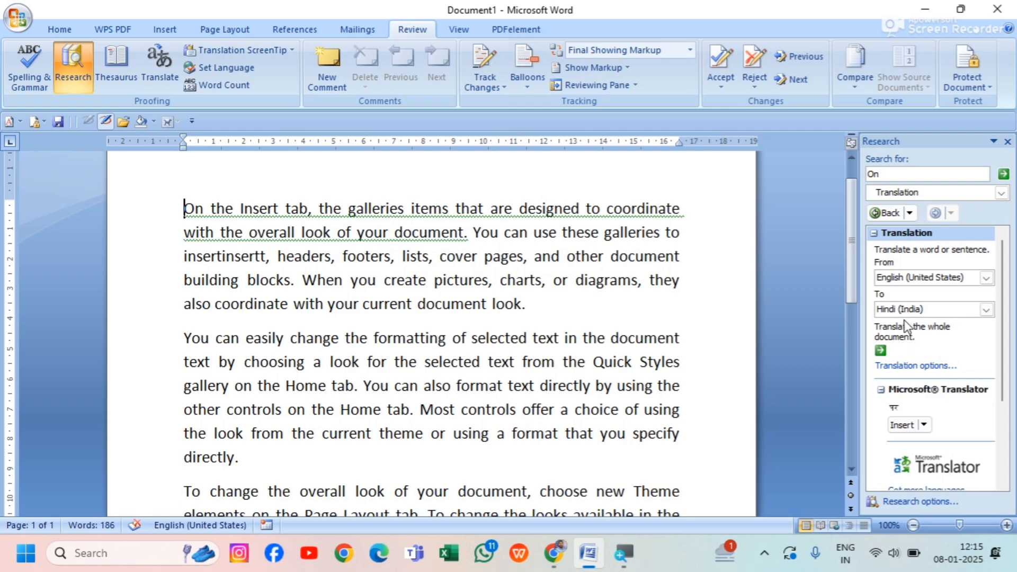
- Switch the translation target to Korean (Korea) and try to translate the word "power"
left_click(927, 311)
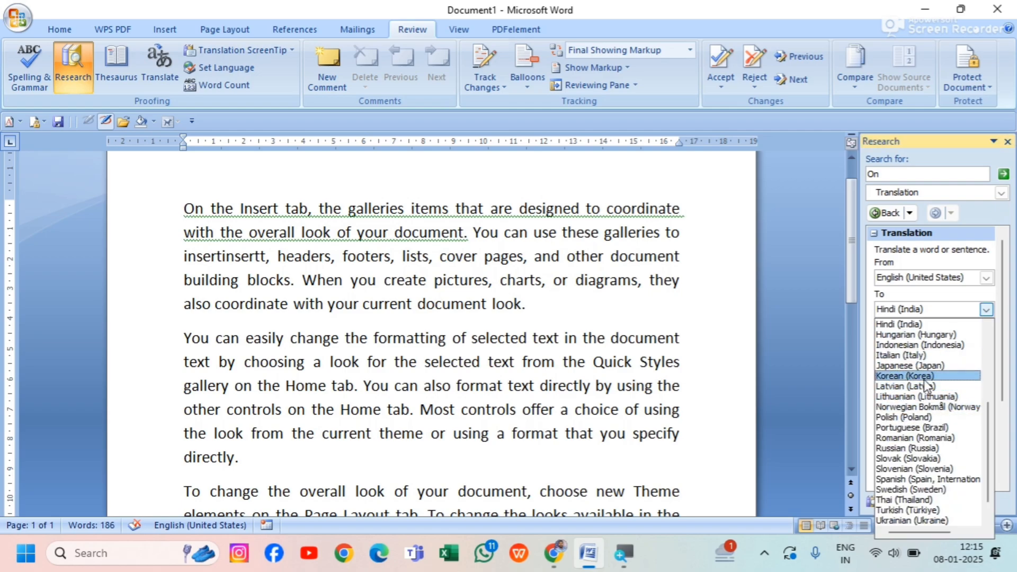
left_click(930, 375)
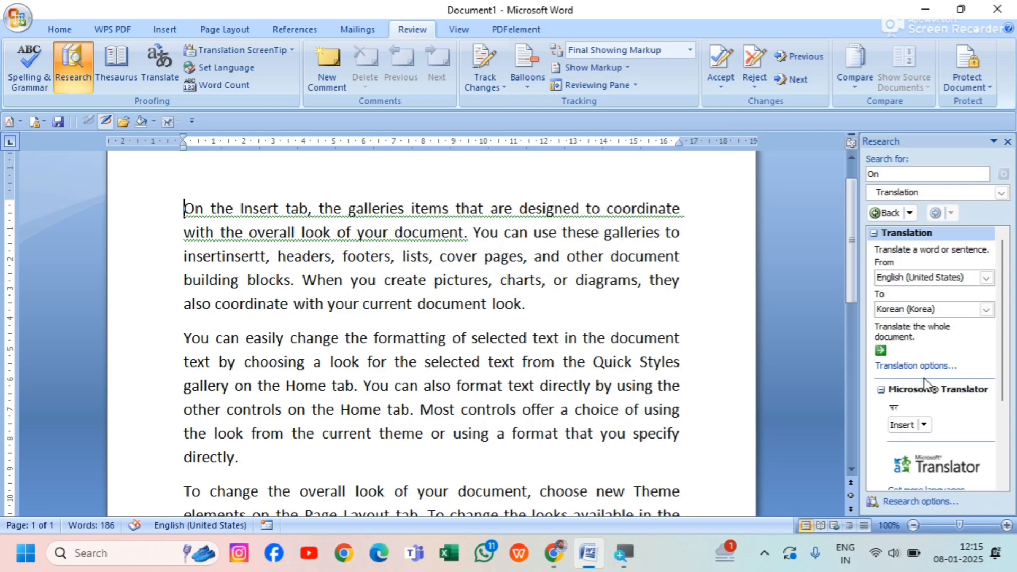
left_click(932, 174)
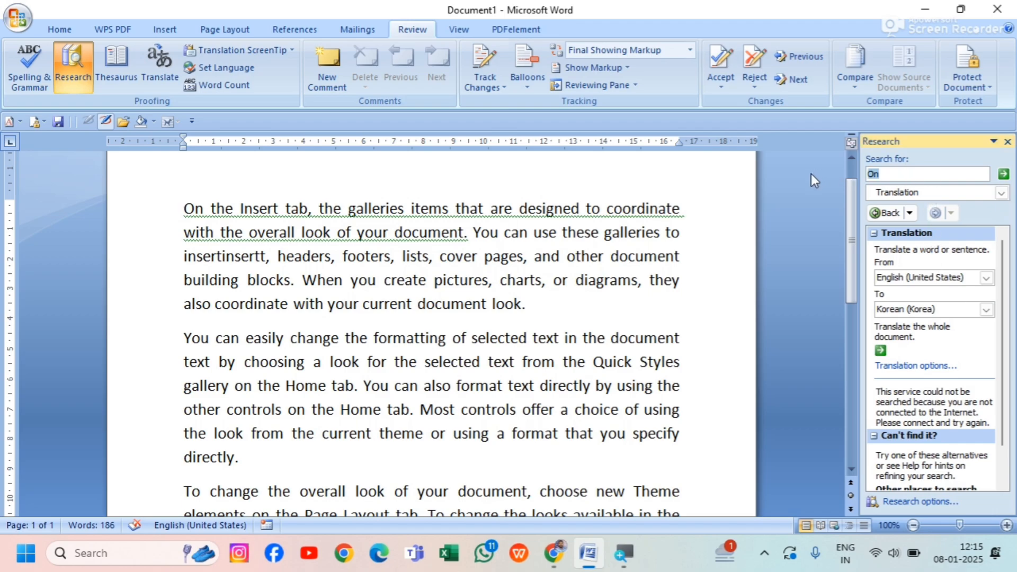
type("power")
left_click(1004, 175)
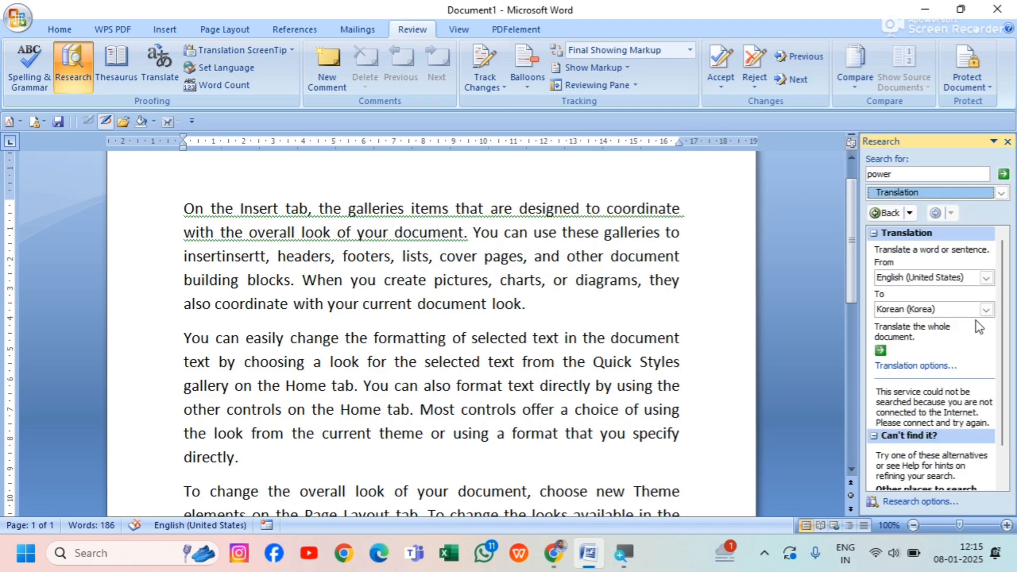
scroll(922, 453, "down", 1)
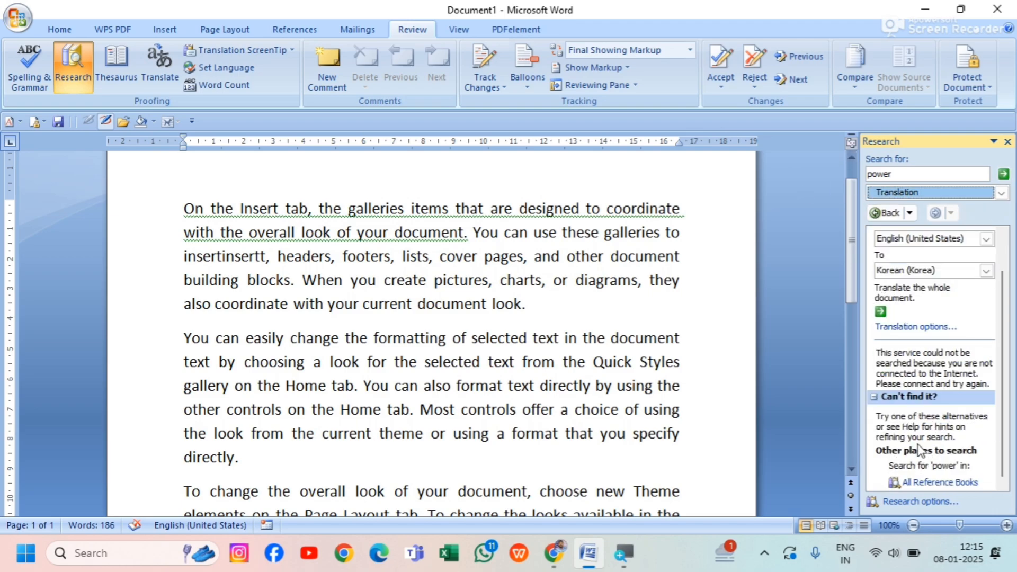
scroll(921, 452, "up", 1)
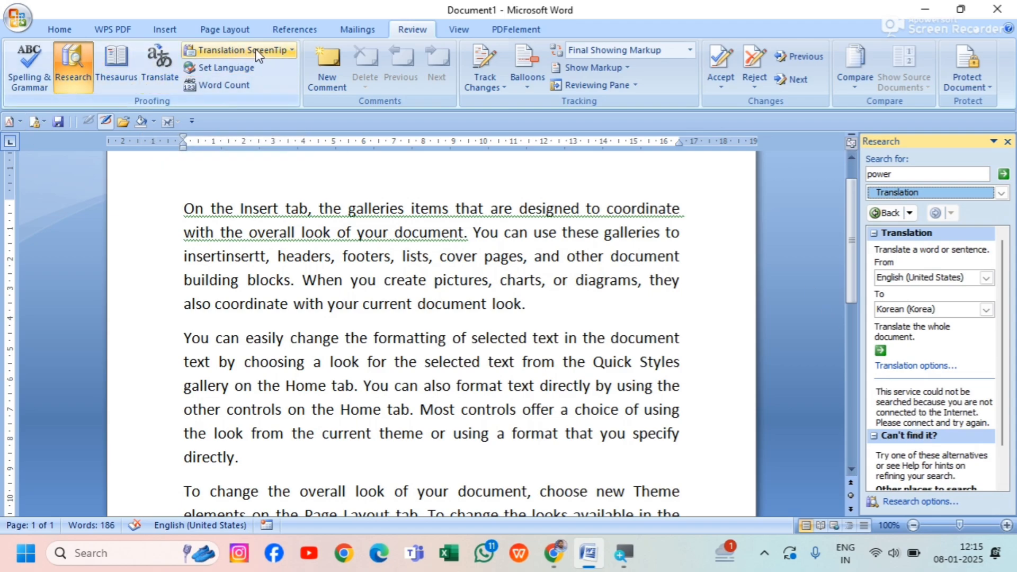
- Set the Translation ScreenTip language to English (United States)
left_click(271, 53)
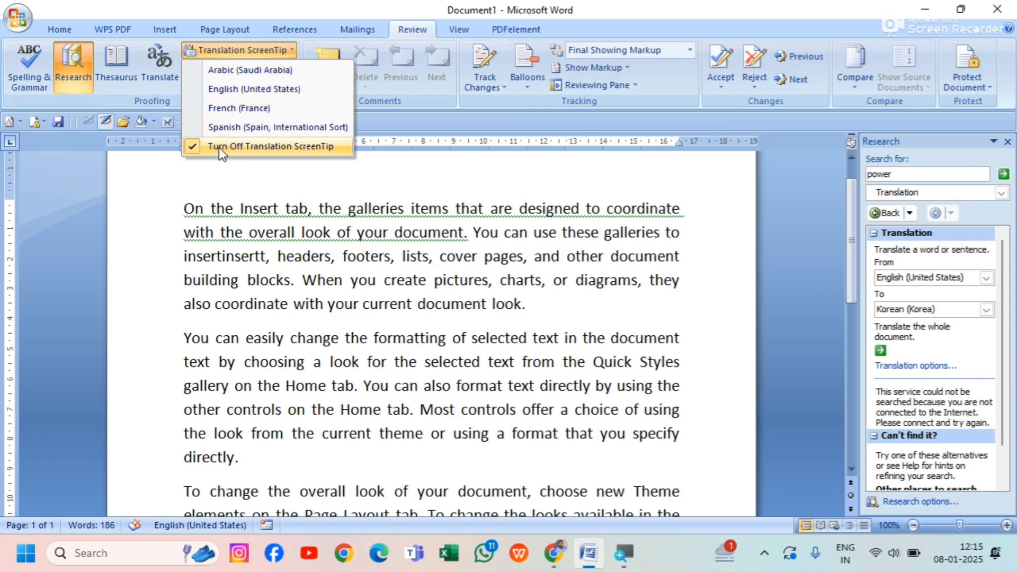
left_click(291, 147)
left_click(266, 50)
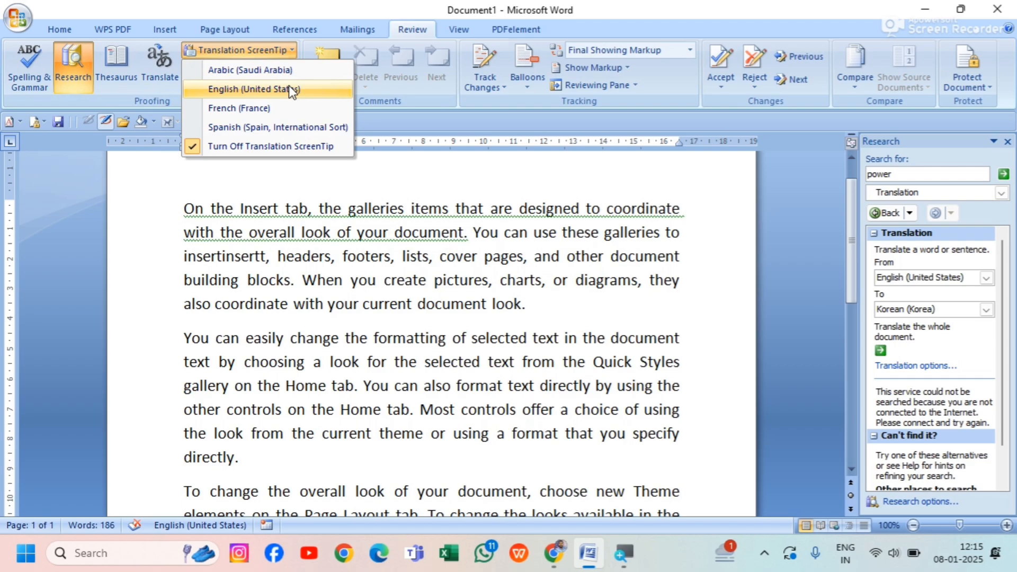
left_click(260, 91)
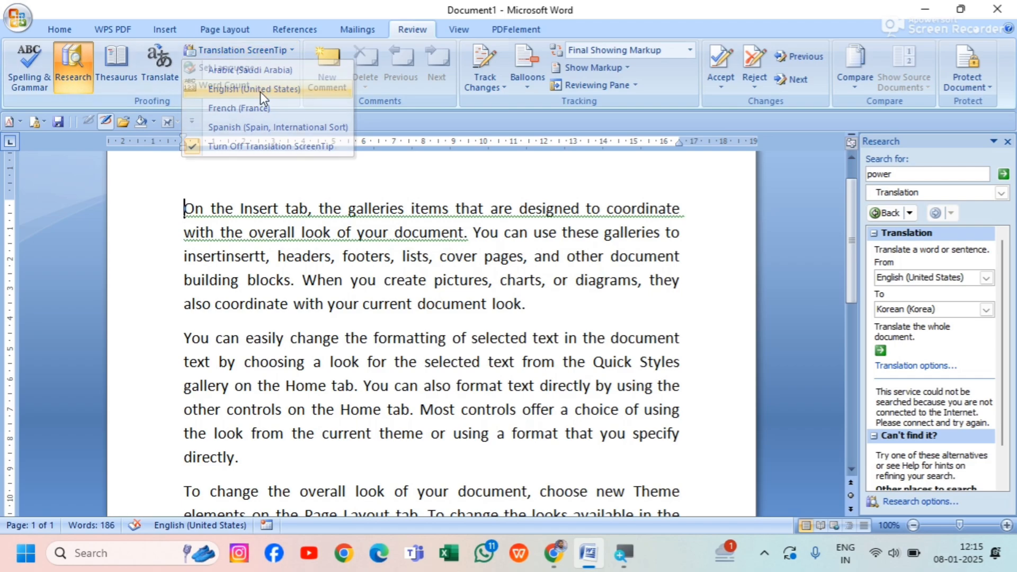
left_click(271, 52)
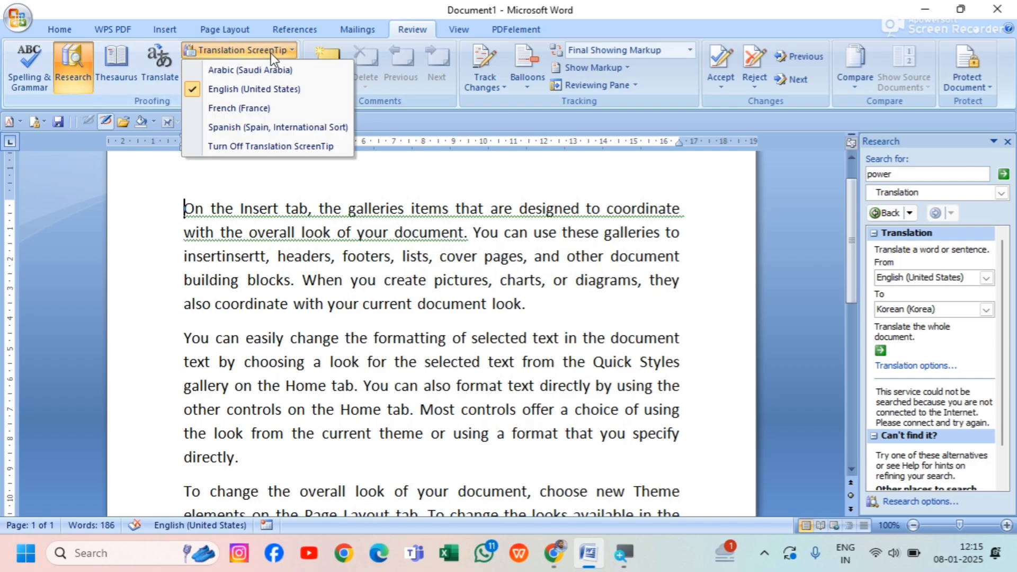
left_click(243, 90)
- Mark the text's proofing language as English (United States), and close the Research pane
left_click(231, 71)
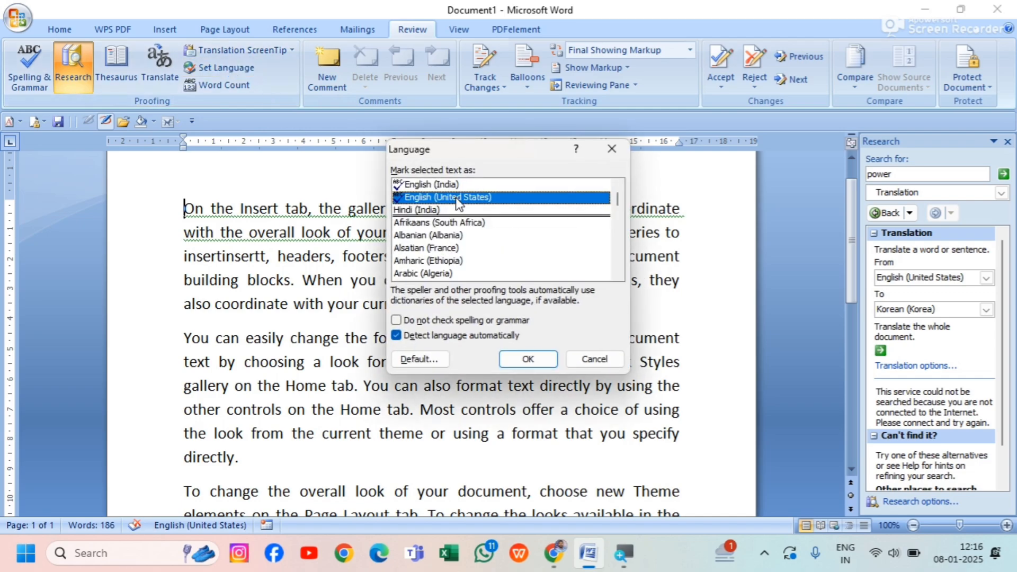
left_click(529, 359)
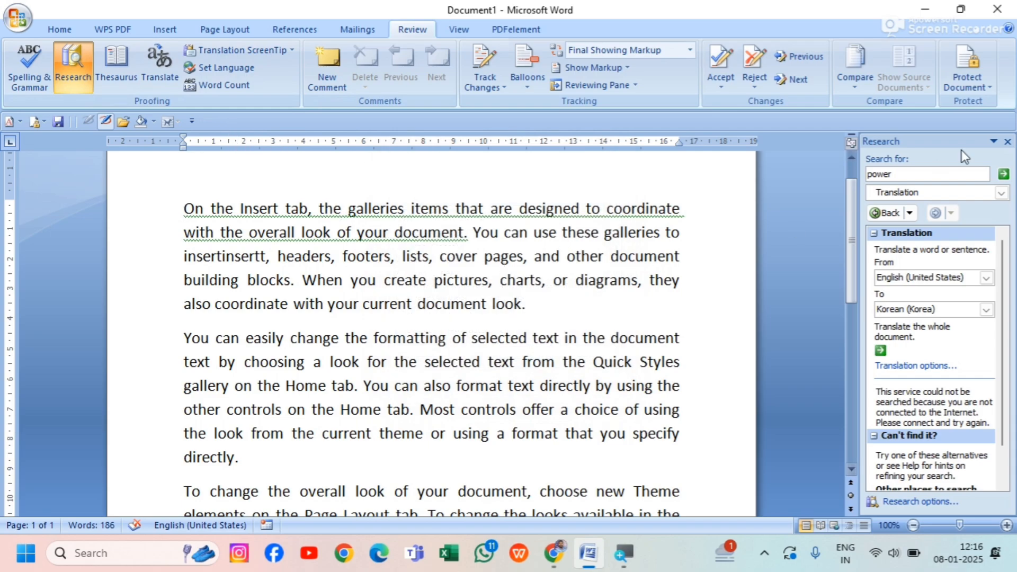
left_click(1008, 141)
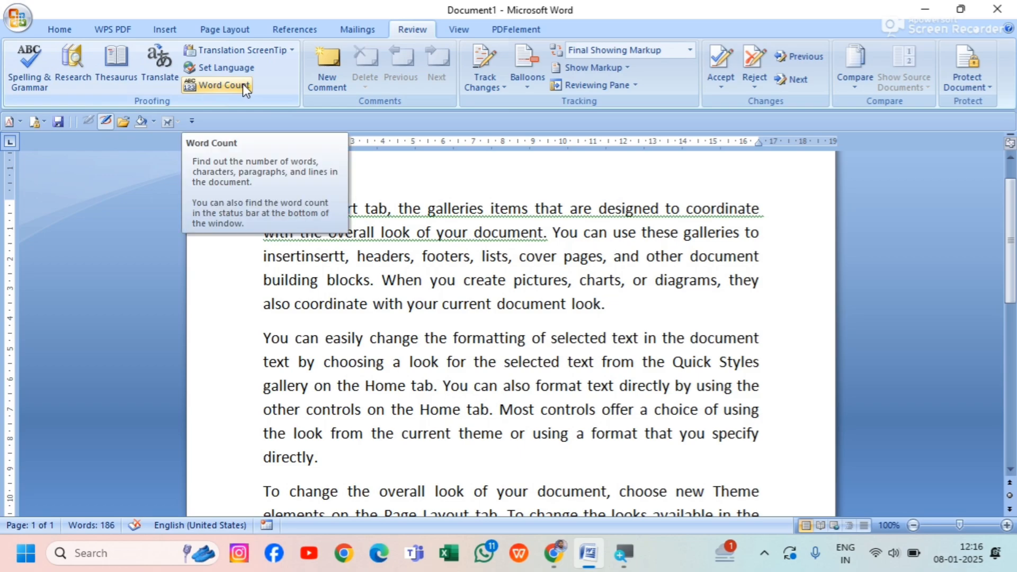
- Review the whole document's word count statistics, including textboxes, footnotes and endnotes, and close them
scroll(371, 249, "down", 10)
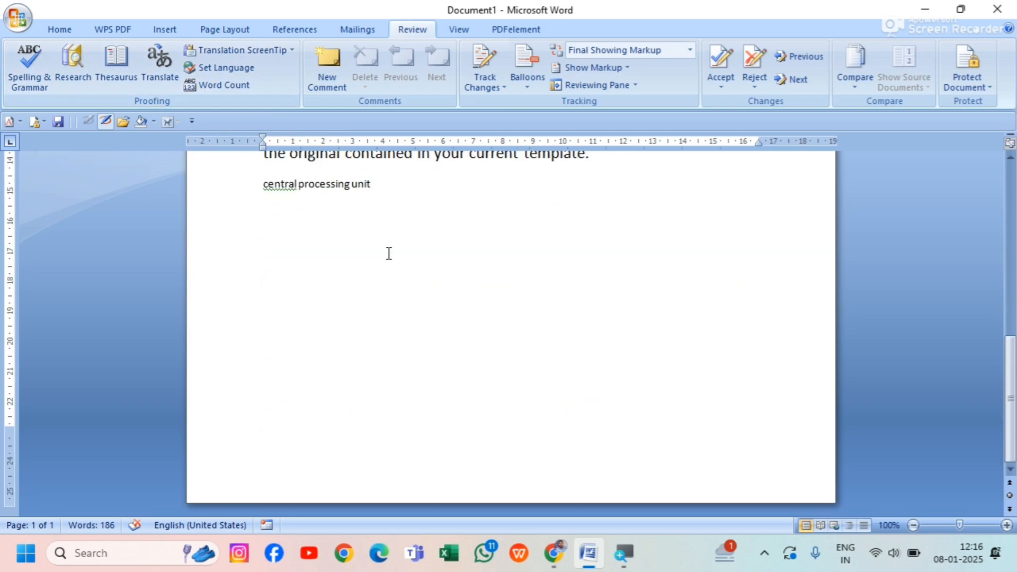
scroll(389, 254, "up", 10)
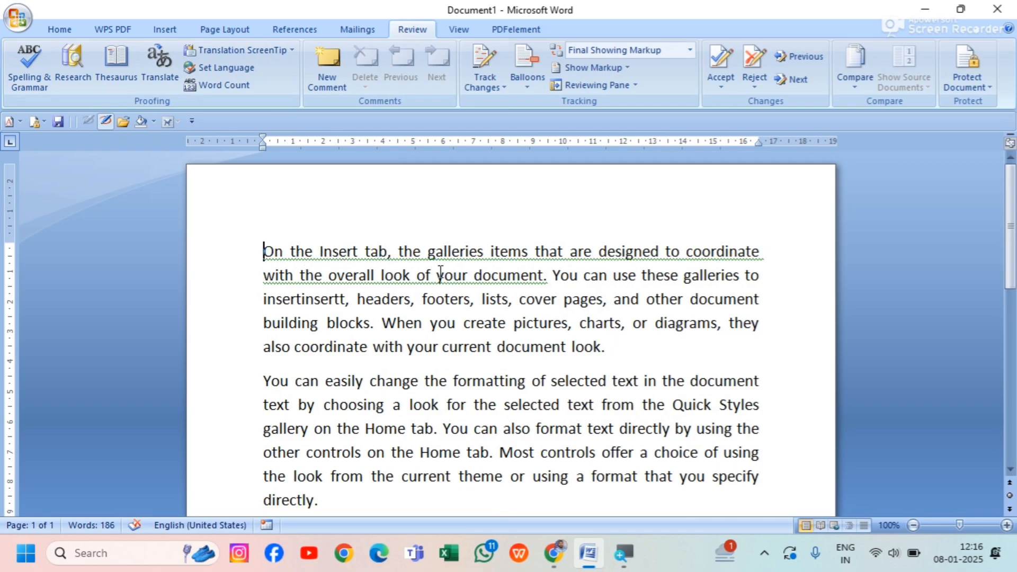
scroll(410, 265, "down", 4)
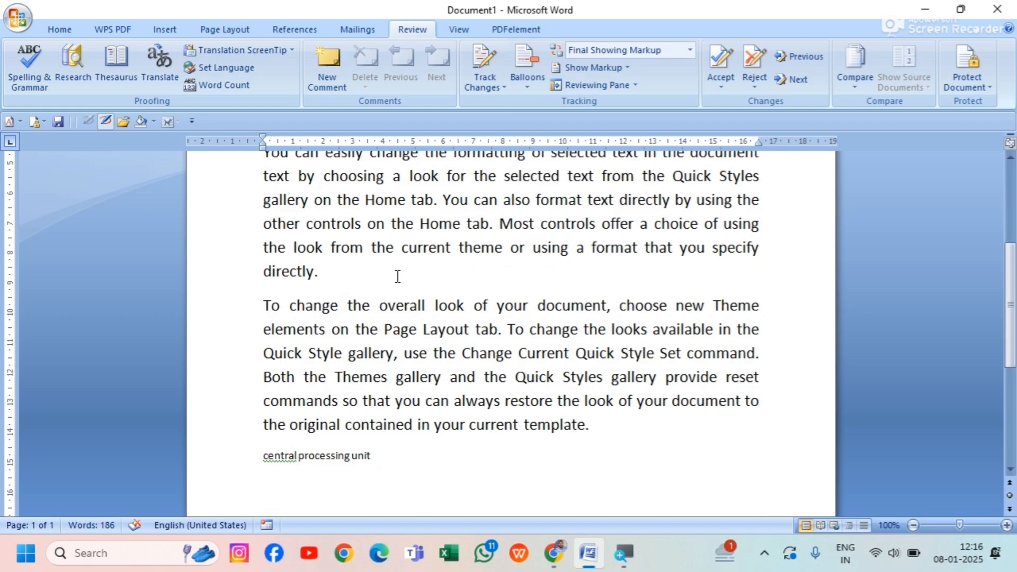
key("ctrl+Home")
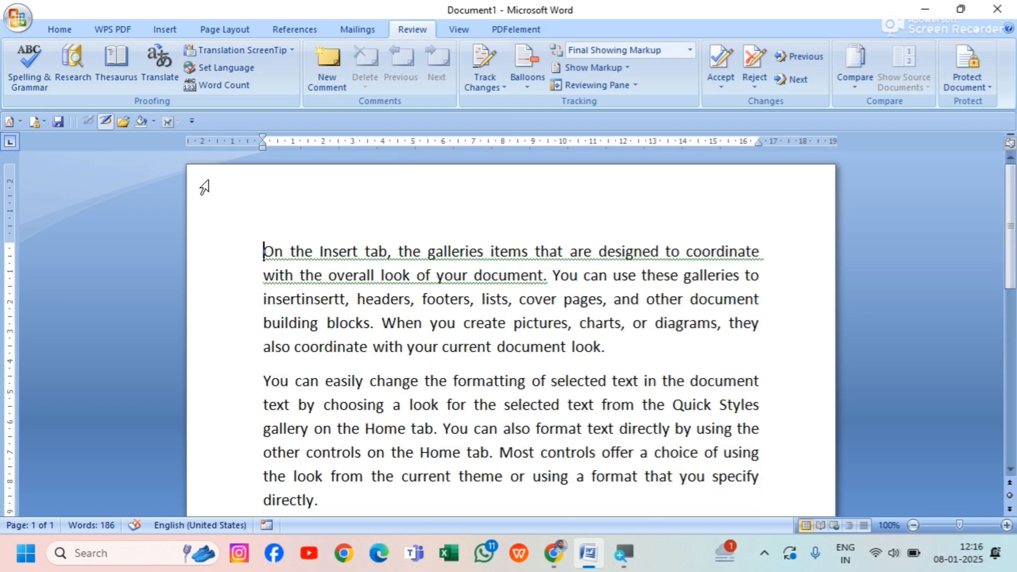
left_click(219, 89)
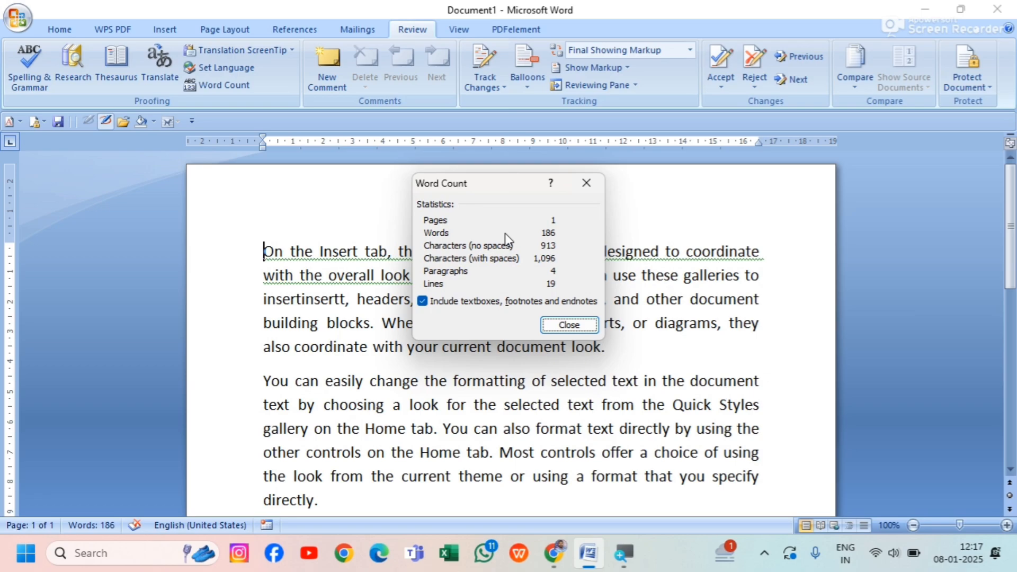
left_click(568, 325)
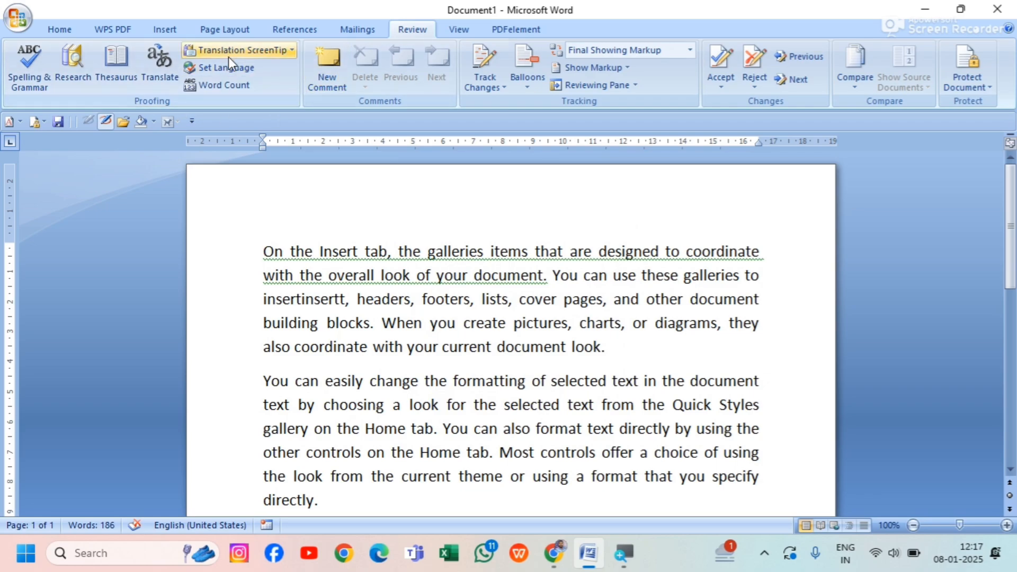